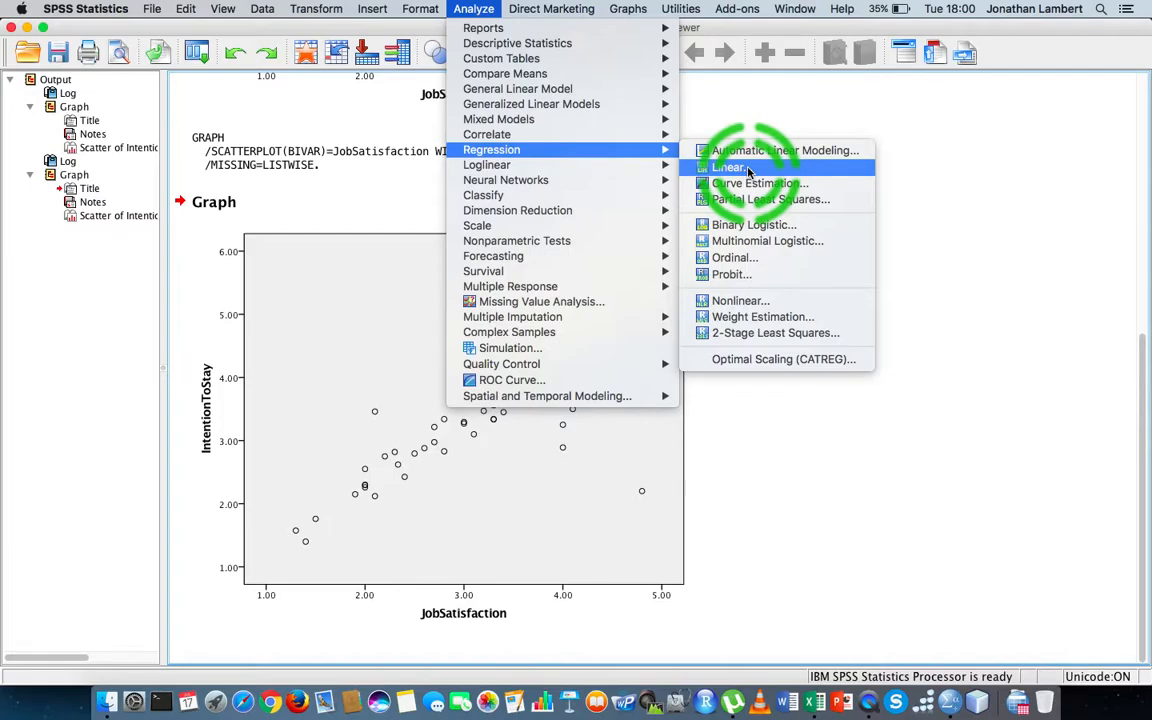
Start a fresh linear regression with IntentionToStay as the dependent variable and JobSatisfaction as the independent variable.
left_click(748, 170)
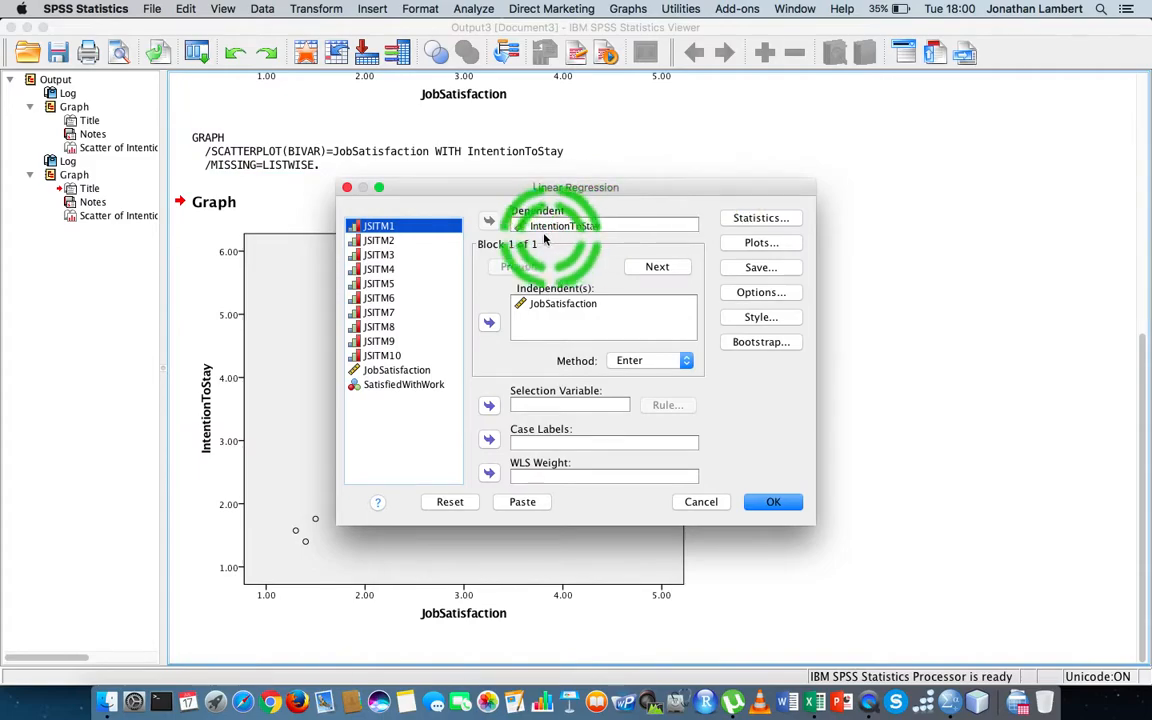
left_click(450, 501)
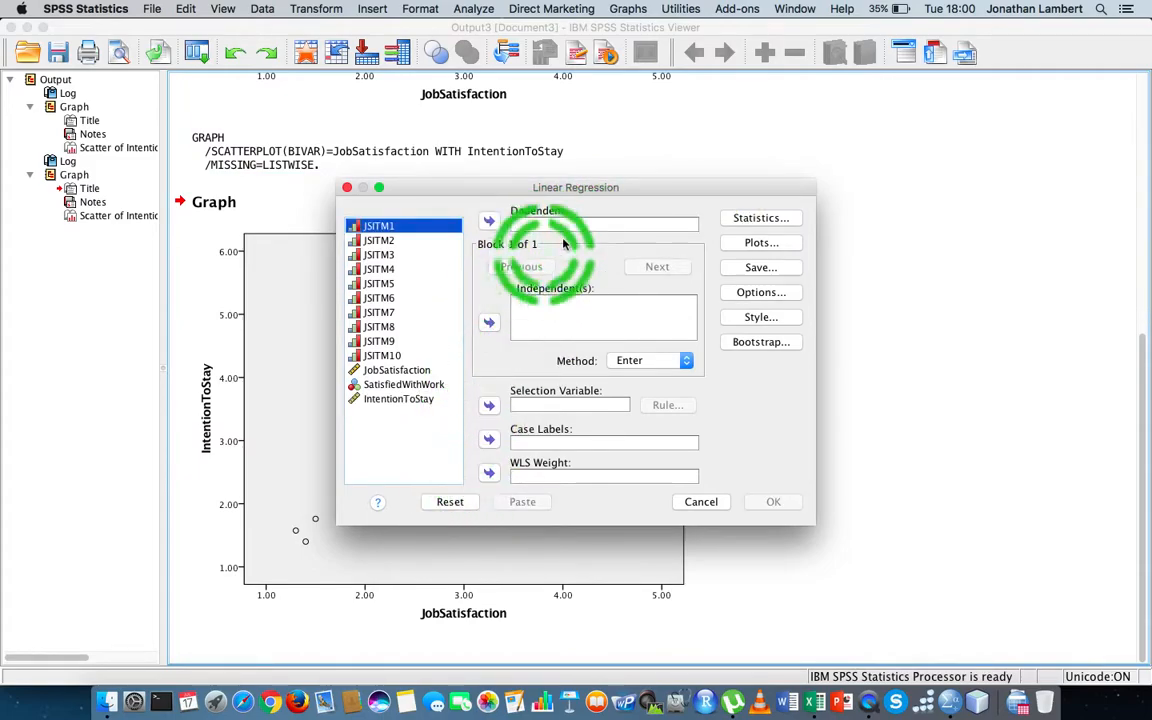
left_click_drag(598, 187, 559, 113)
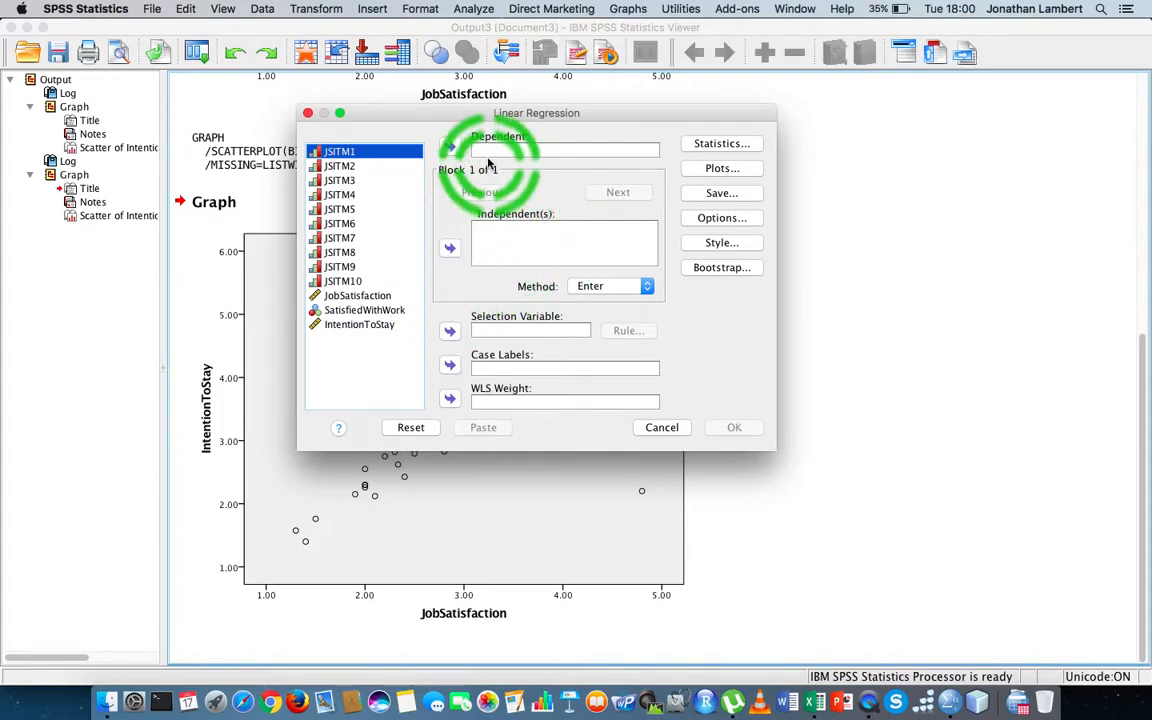
left_click(355, 324)
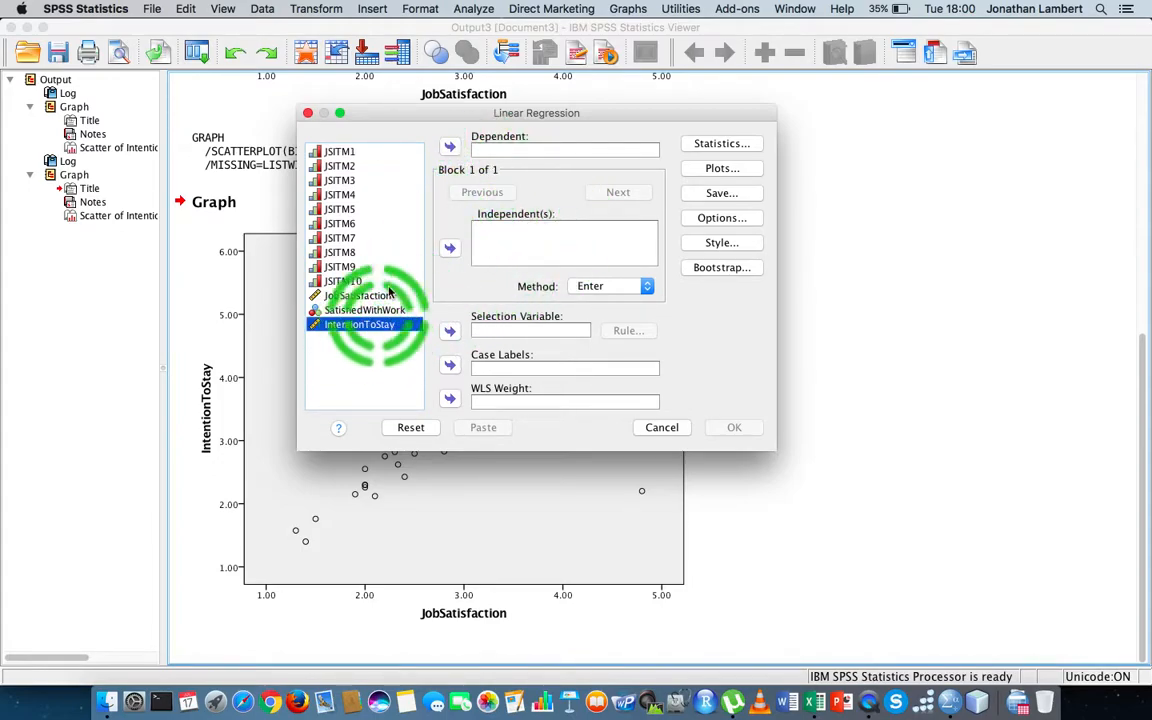
left_click(449, 148)
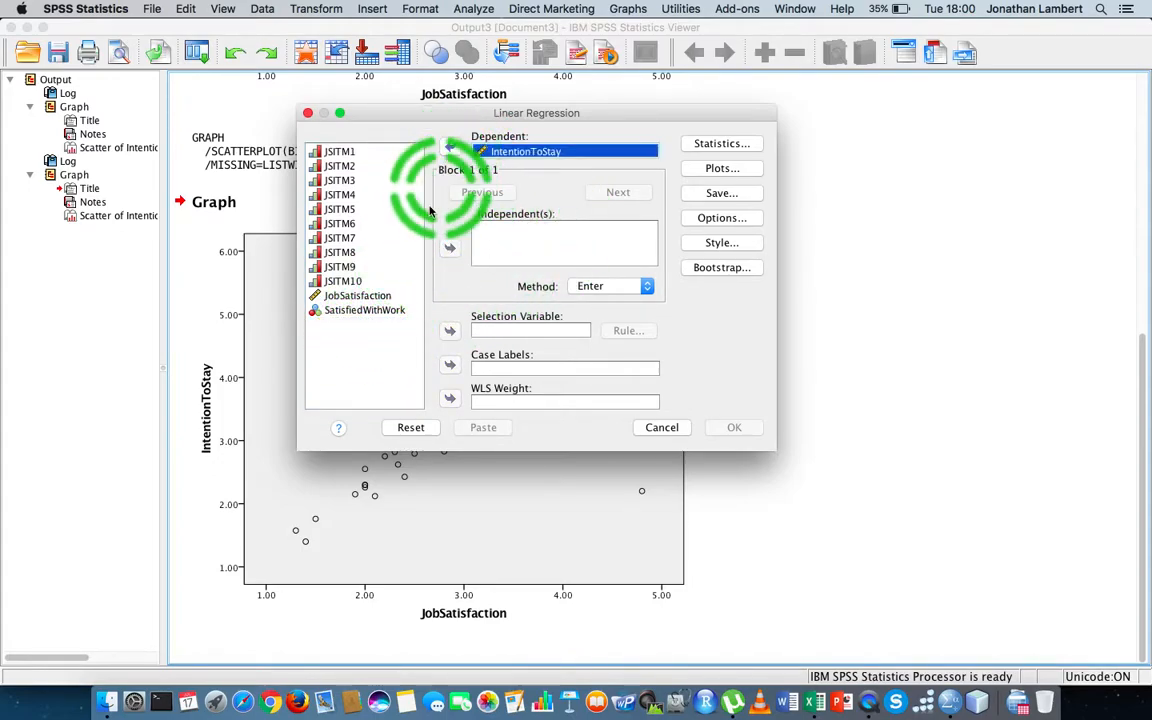
left_click(355, 296)
left_click(451, 248)
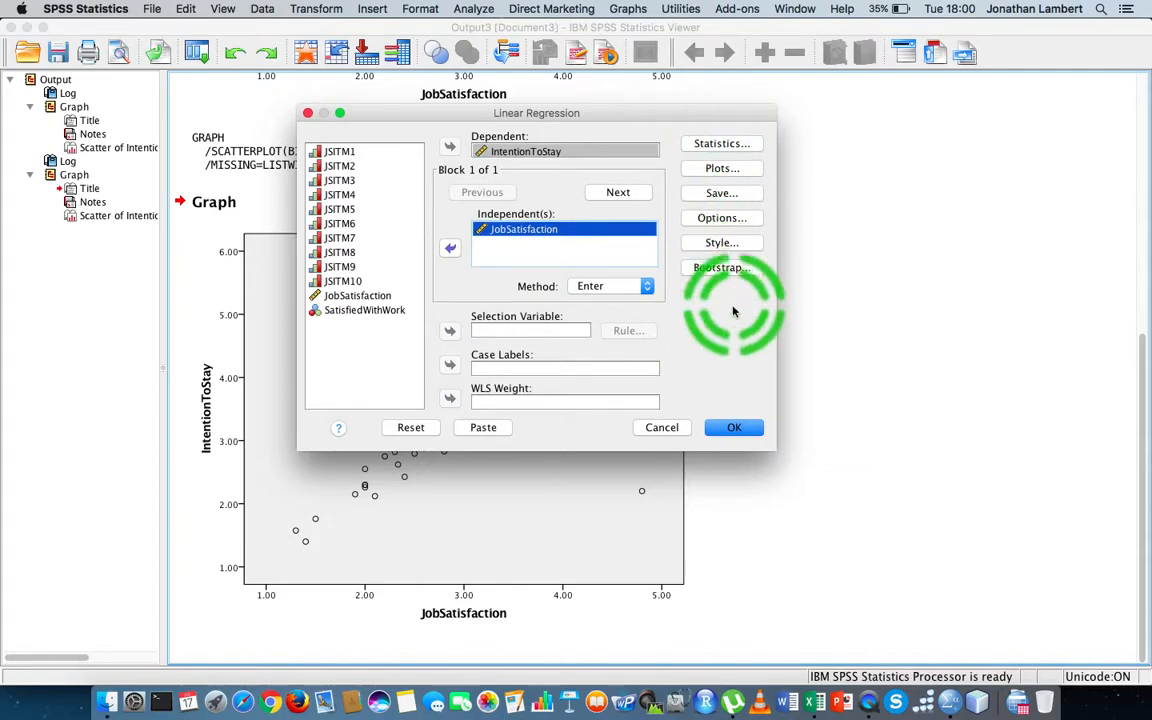
Add Descriptives to the regression statistics, keeping Estimates and Model fit included.
left_click(722, 144)
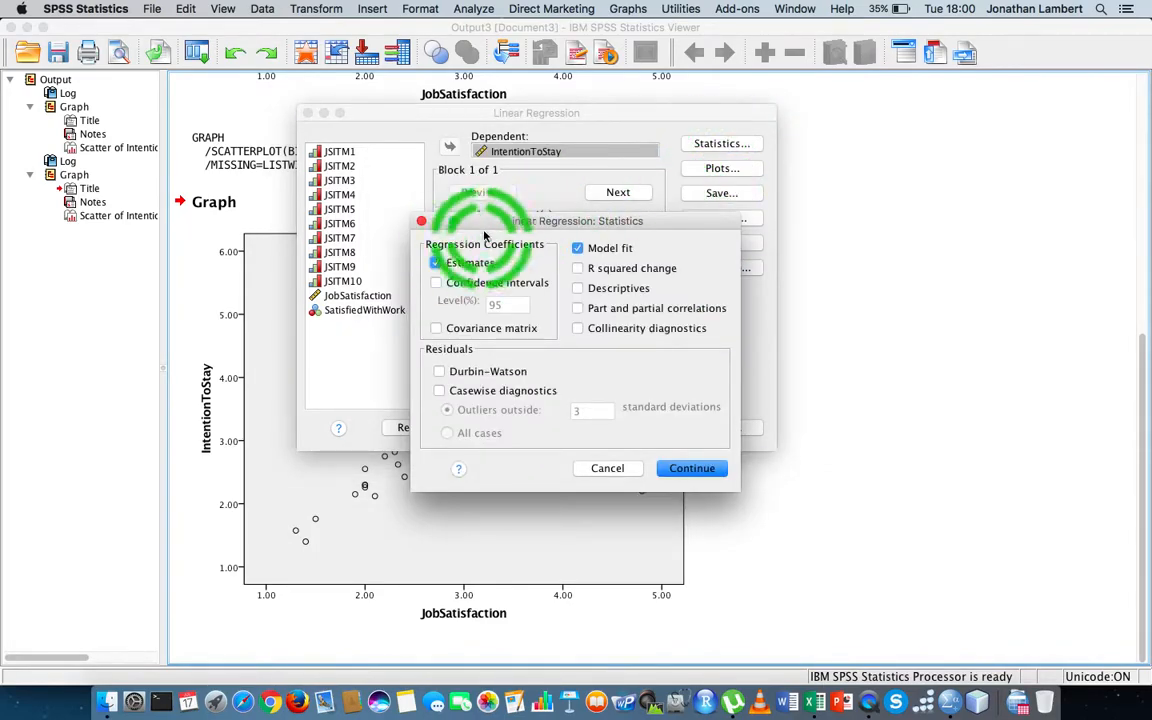
left_click_drag(503, 224, 453, 170)
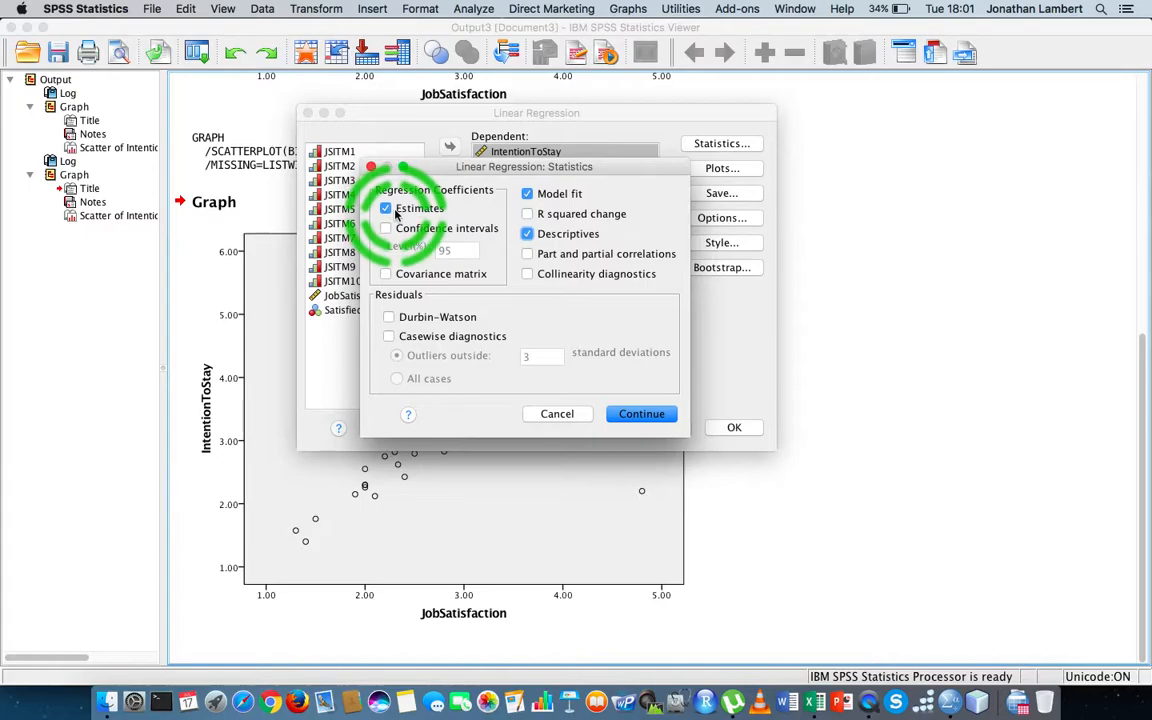
left_click(650, 415)
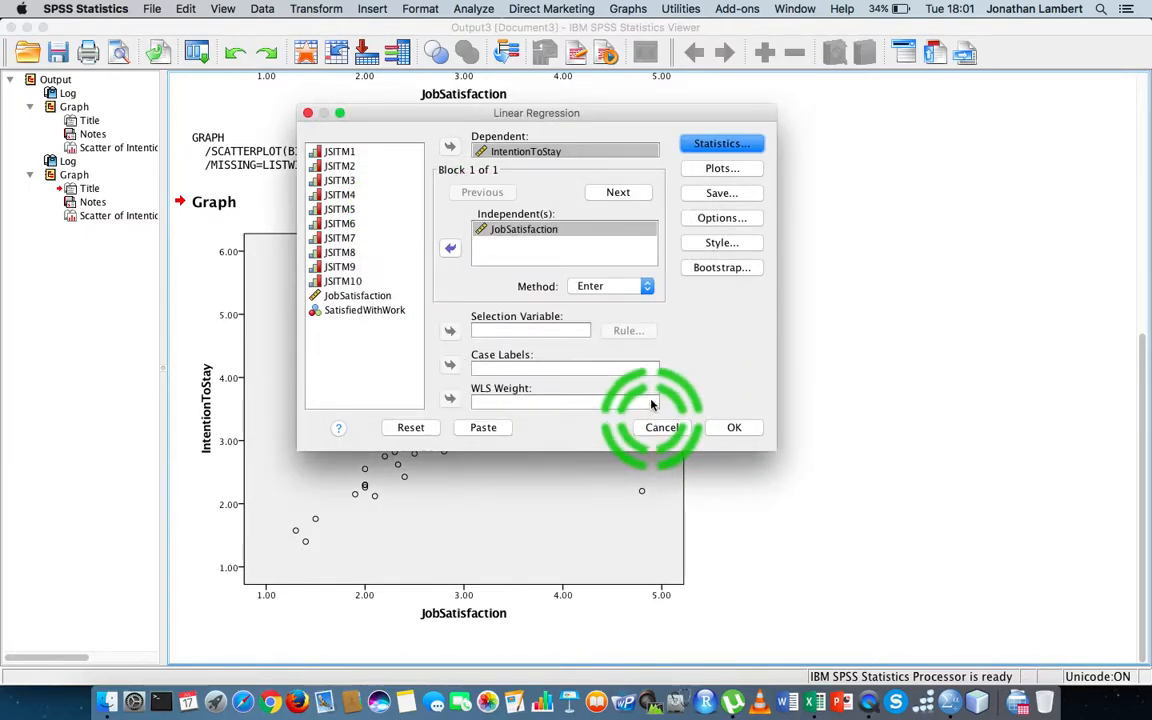
Keep Enter as the regression method and run the analysis without any plots.
left_click(718, 170)
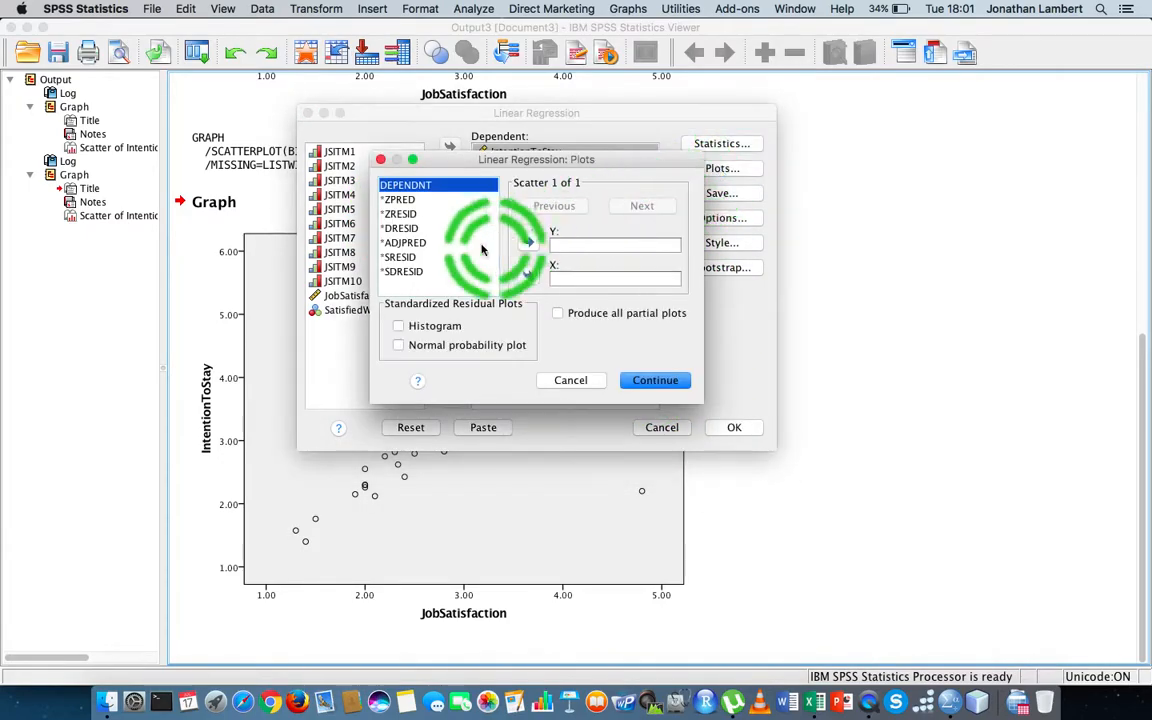
left_click(569, 381)
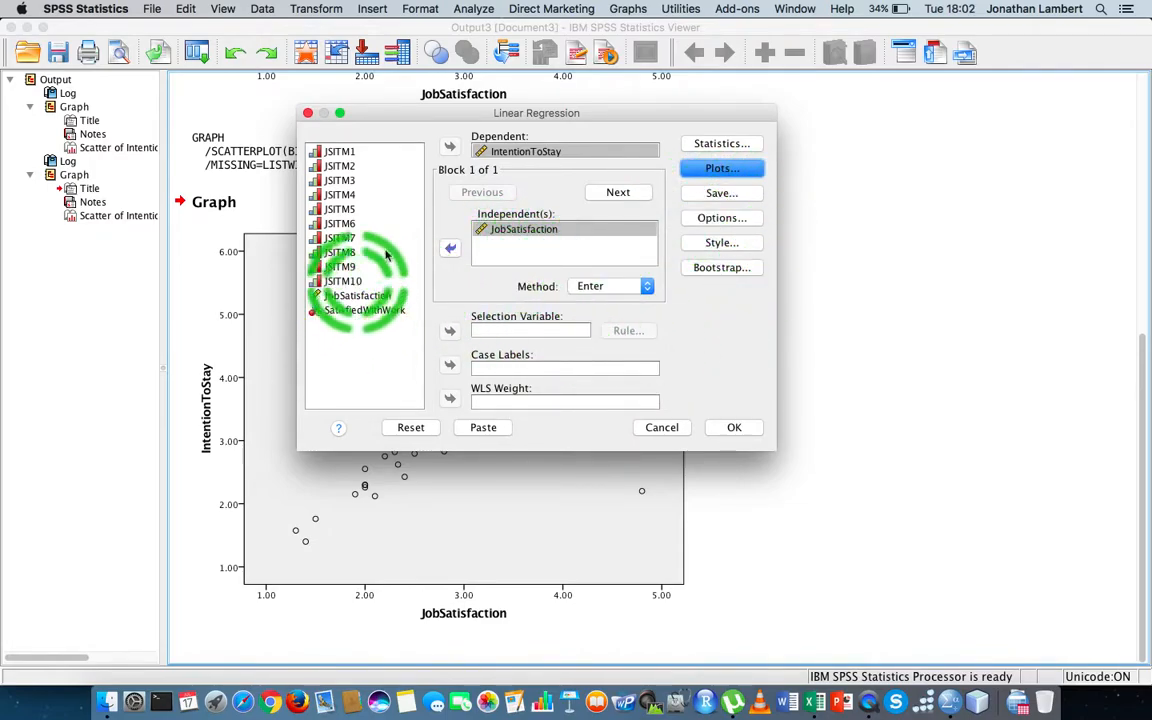
left_click(517, 152)
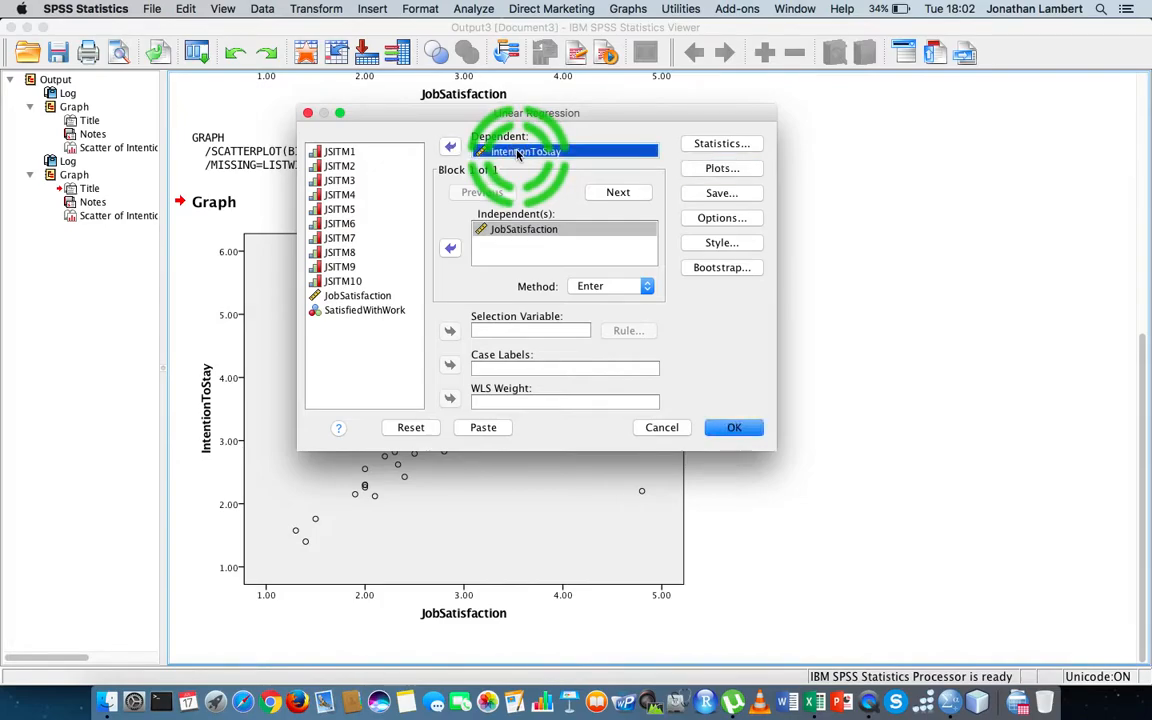
left_click(526, 230)
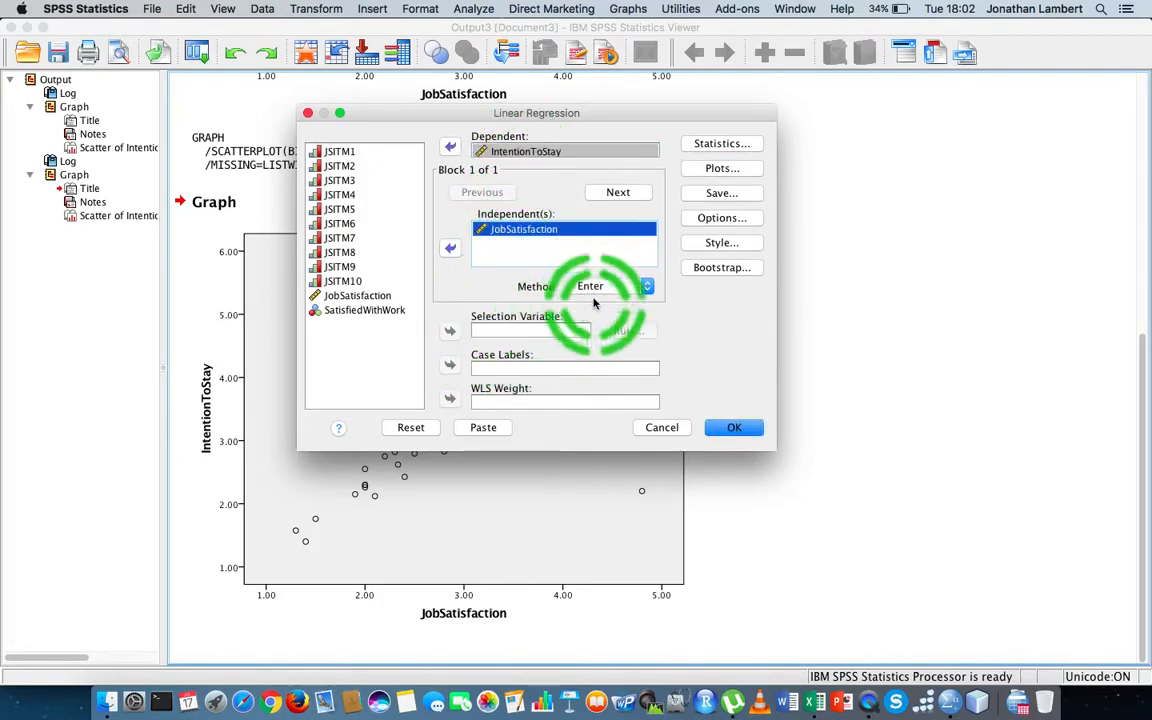
left_click(648, 288)
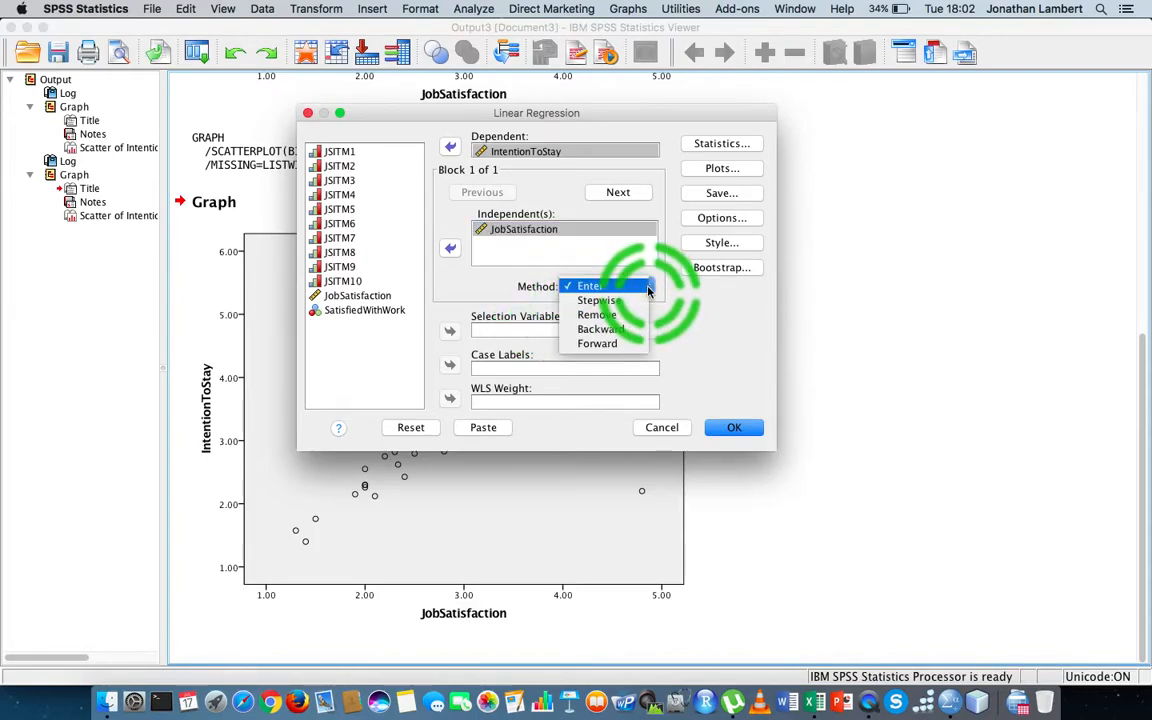
left_click(620, 286)
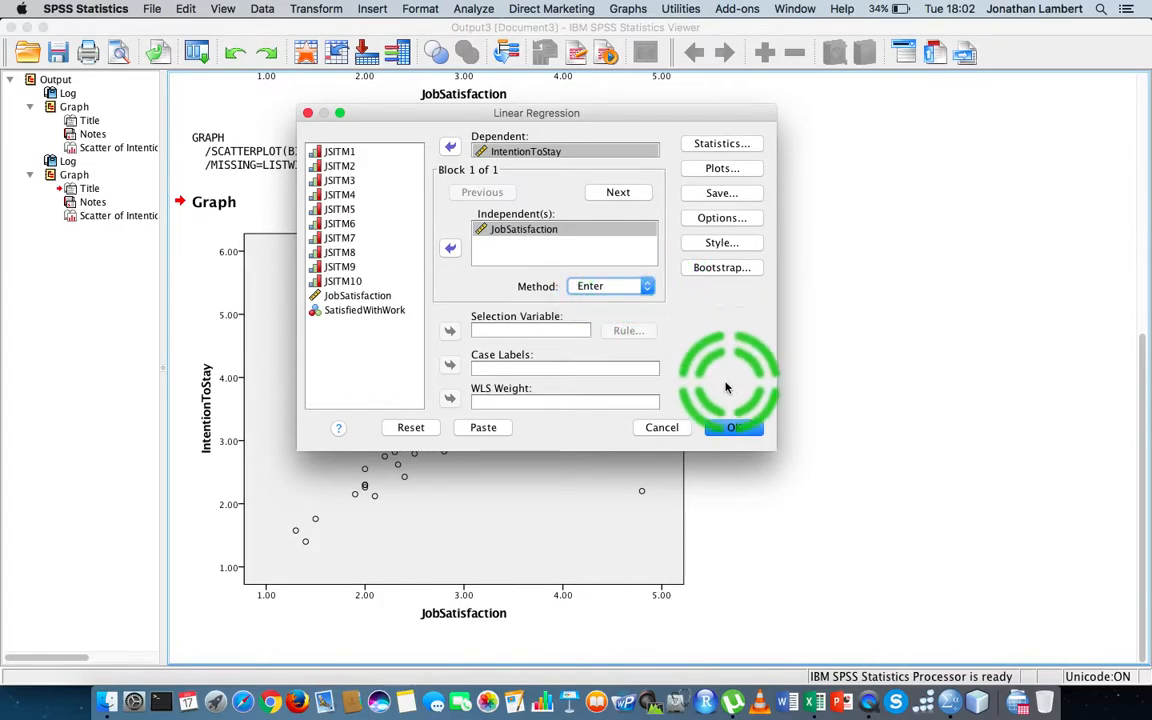
left_click(728, 430)
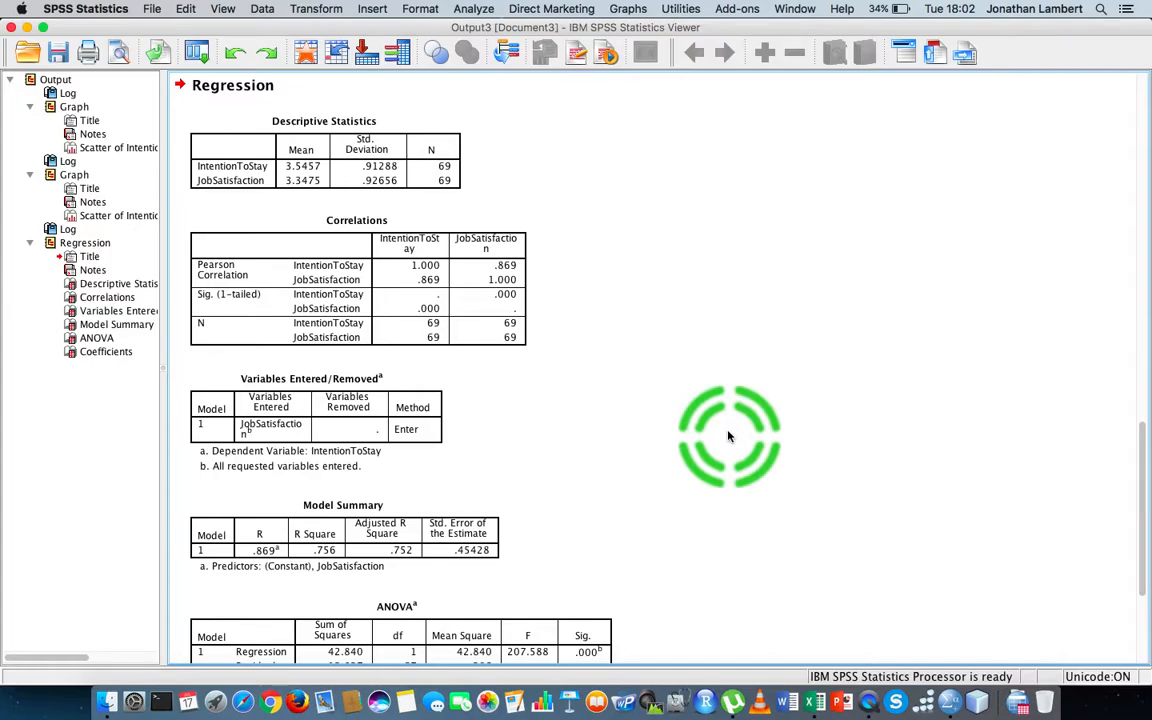
Widen the IntentionToStay and JobSatisfaction columns of the Correlations table so each heading fits on one line.
left_click(463, 292)
double_click(442, 248)
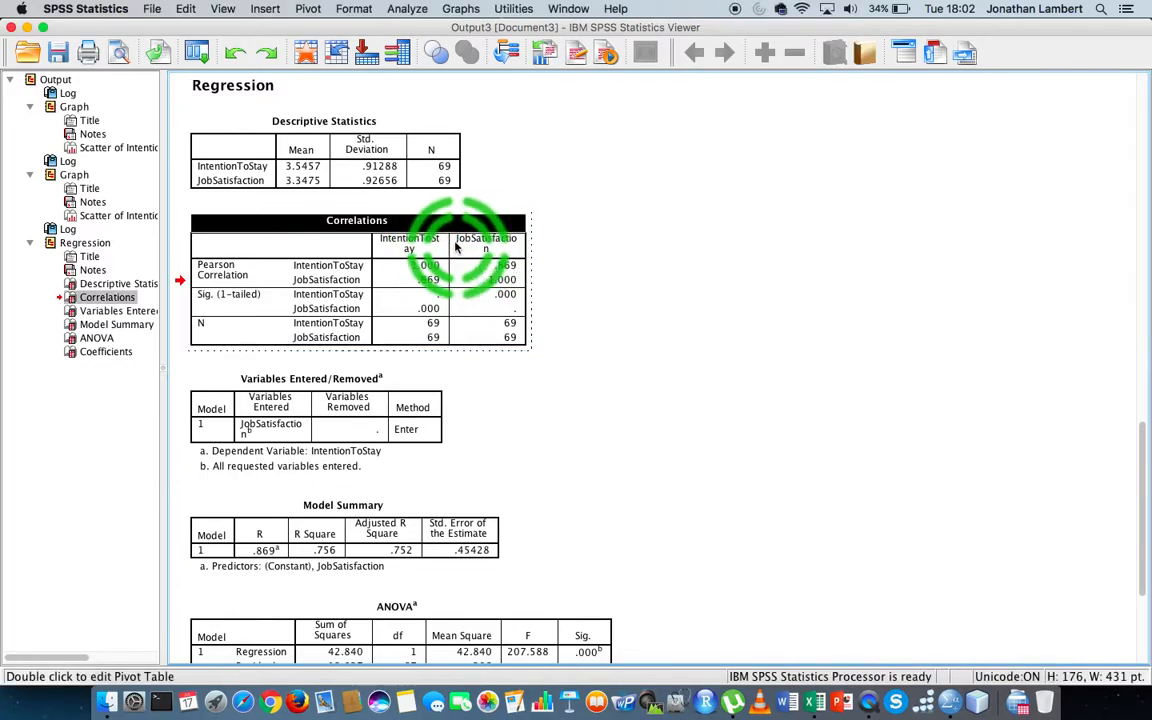
left_click_drag(446, 240, 479, 242)
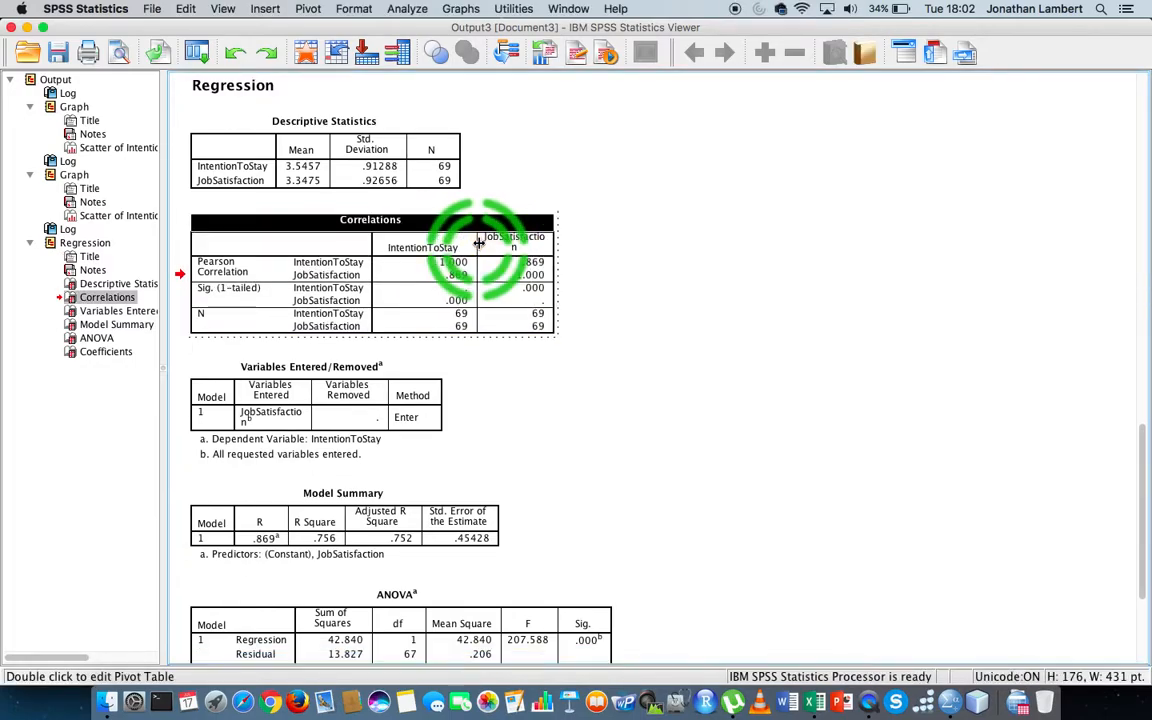
left_click(554, 244)
left_click_drag(556, 248, 628, 246)
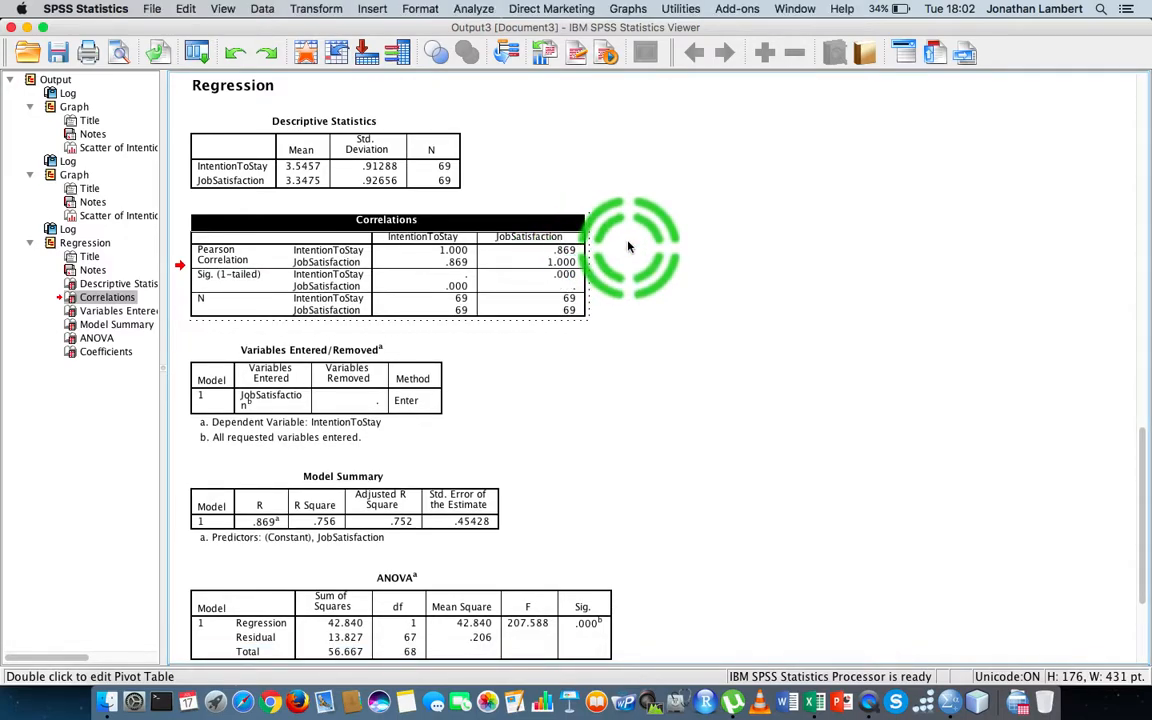
Examine the means and standard deviations in Descriptive Statistics and the Pearson correlation between the two variables.
left_click(370, 128)
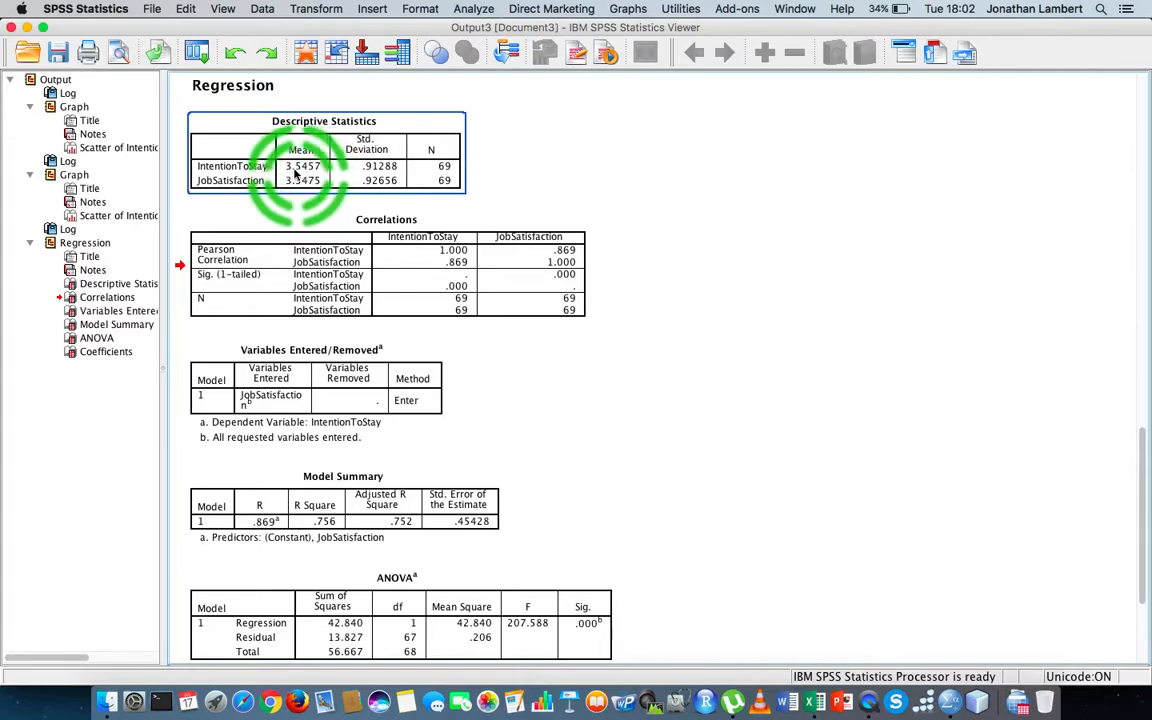
left_click(362, 197)
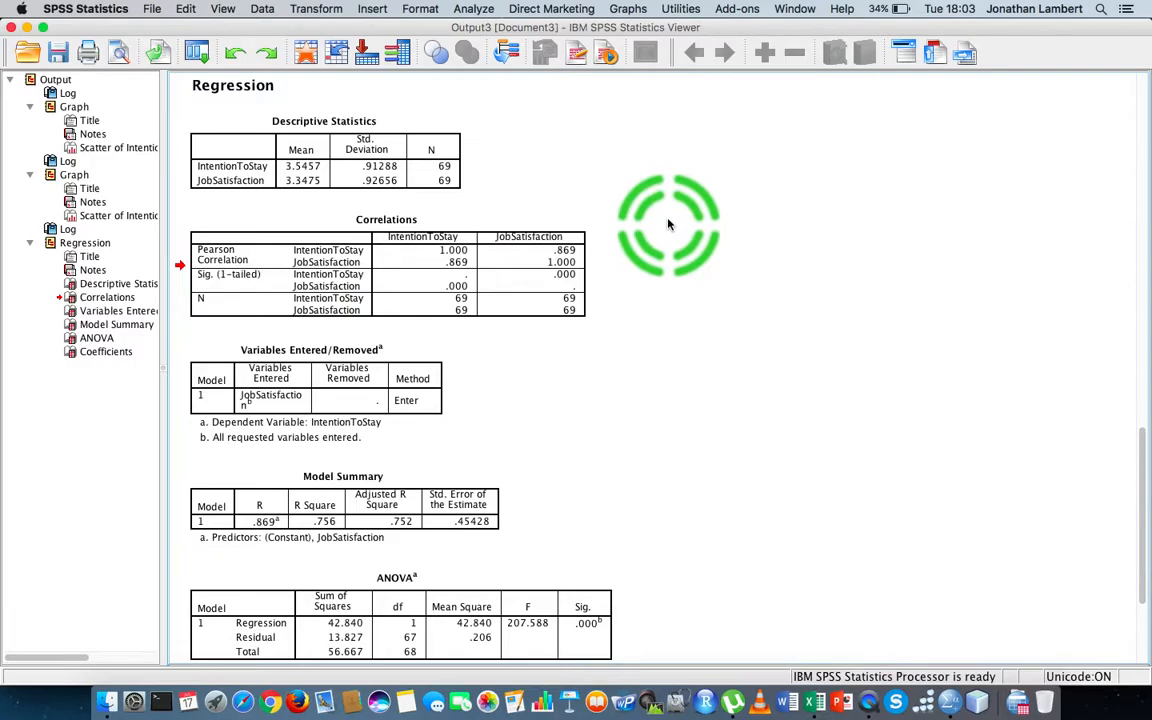
left_click(360, 283)
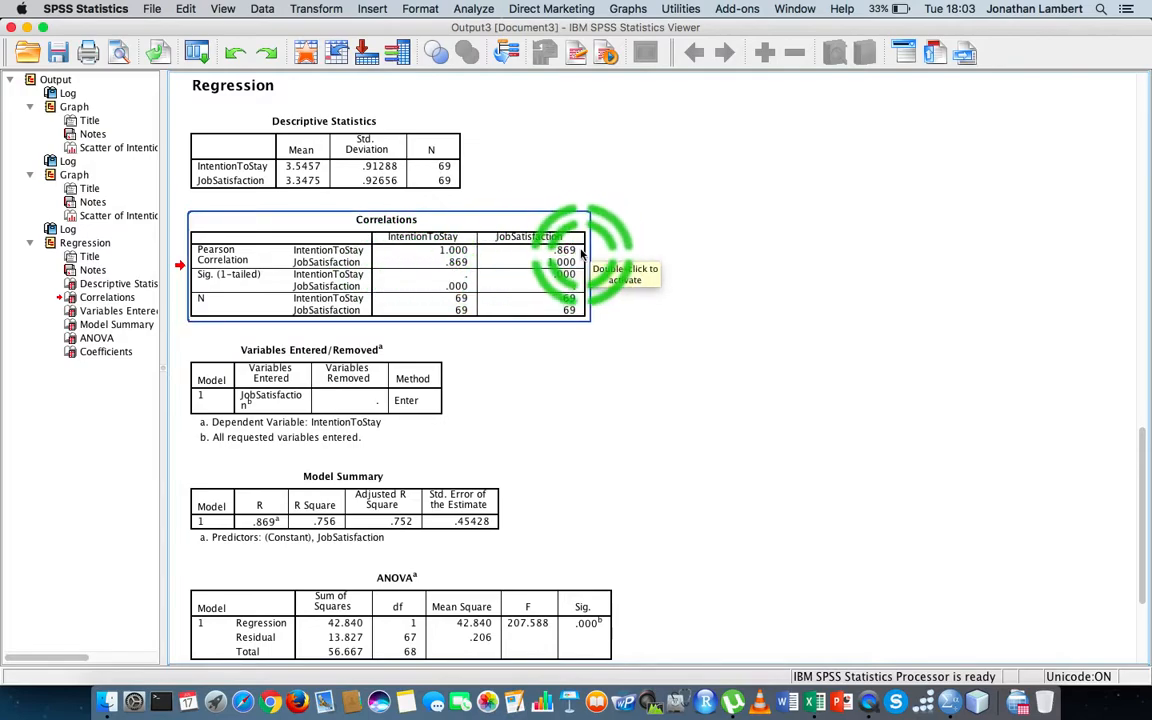
left_click(675, 251)
left_click(576, 257)
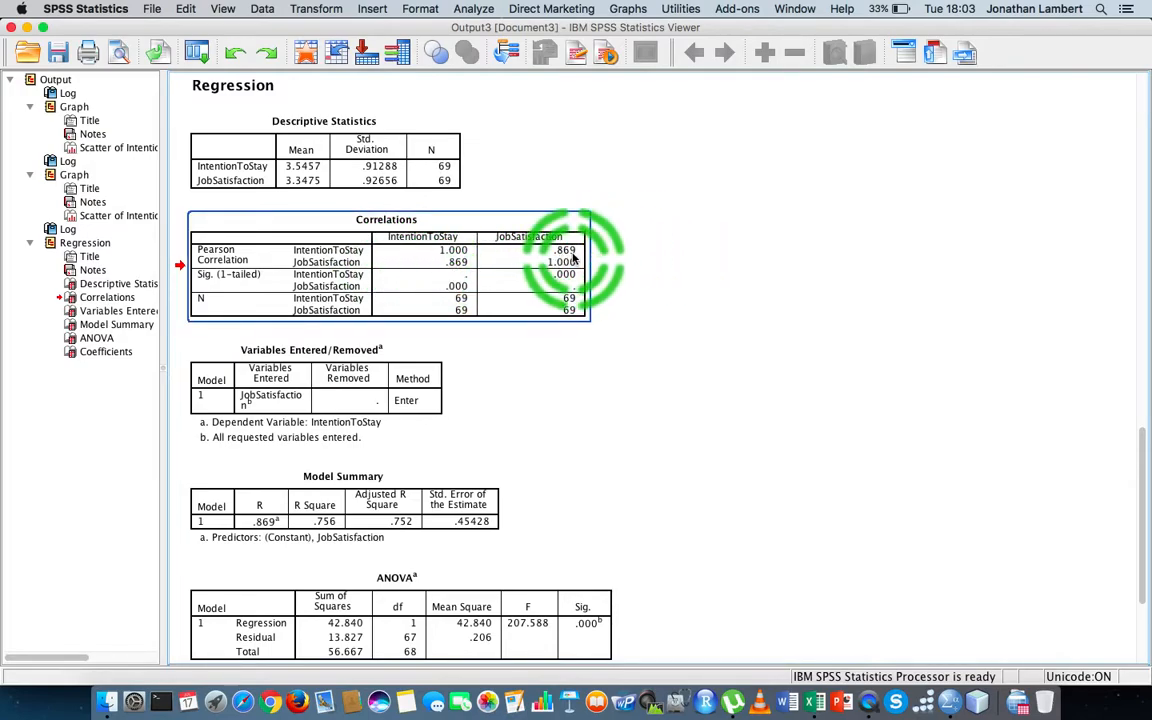
left_click(643, 260)
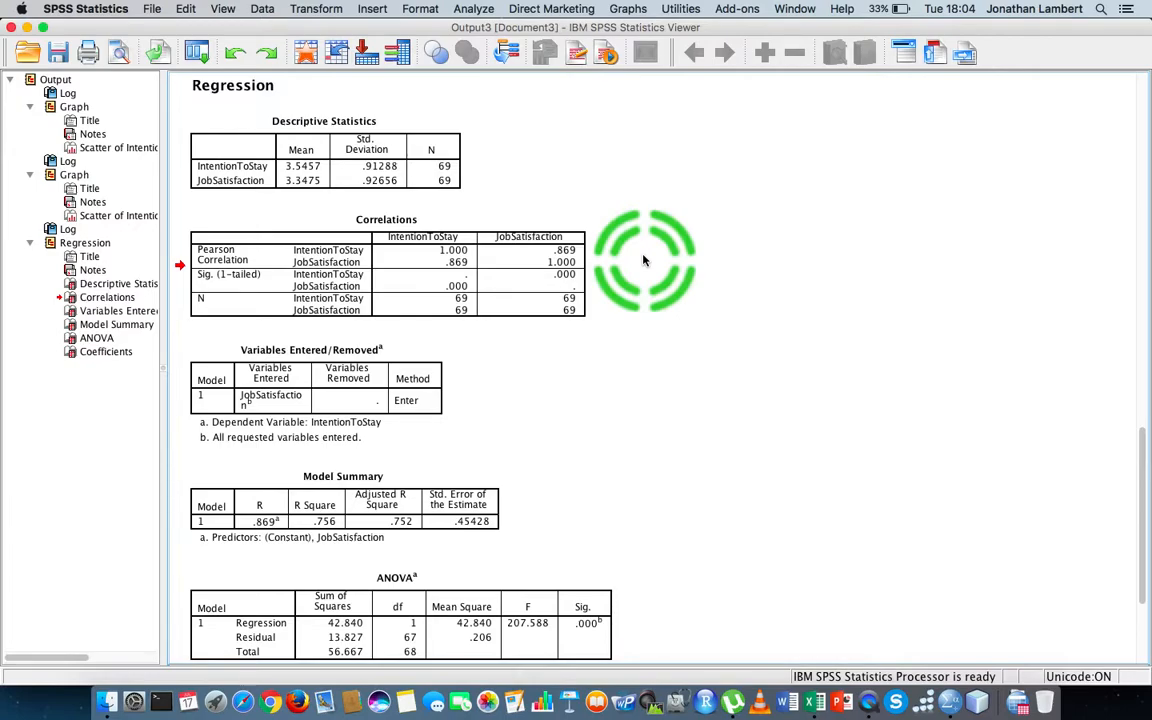
Review the Variables Entered/Removed table and the Model Summary's R and R Square, comparing R with the Pearson correlation.
scroll(643, 260, "down", 5)
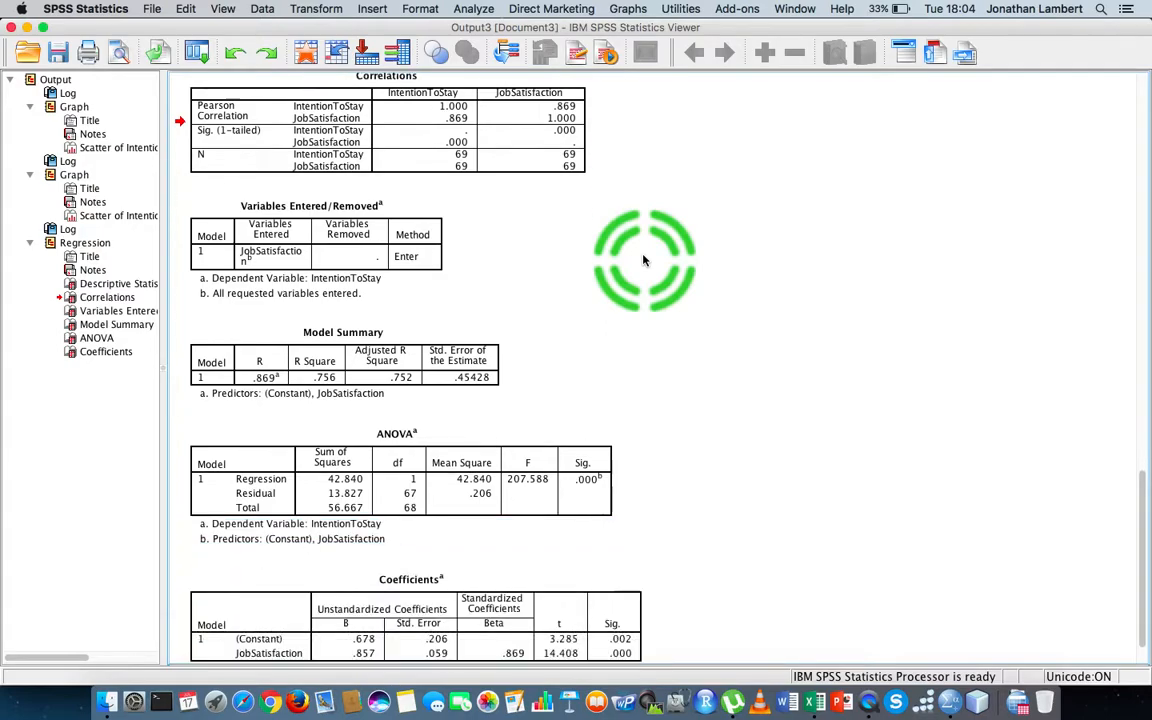
left_click(300, 240)
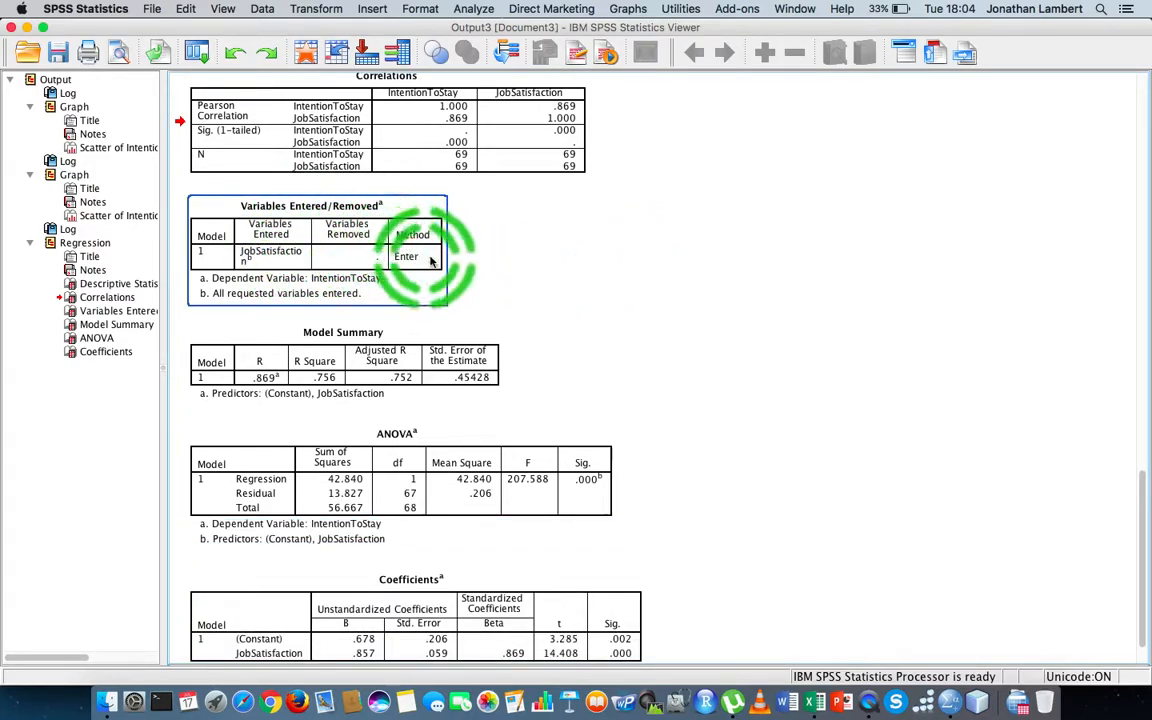
left_click(612, 243)
scroll(612, 245, "down", 2)
left_click(296, 334)
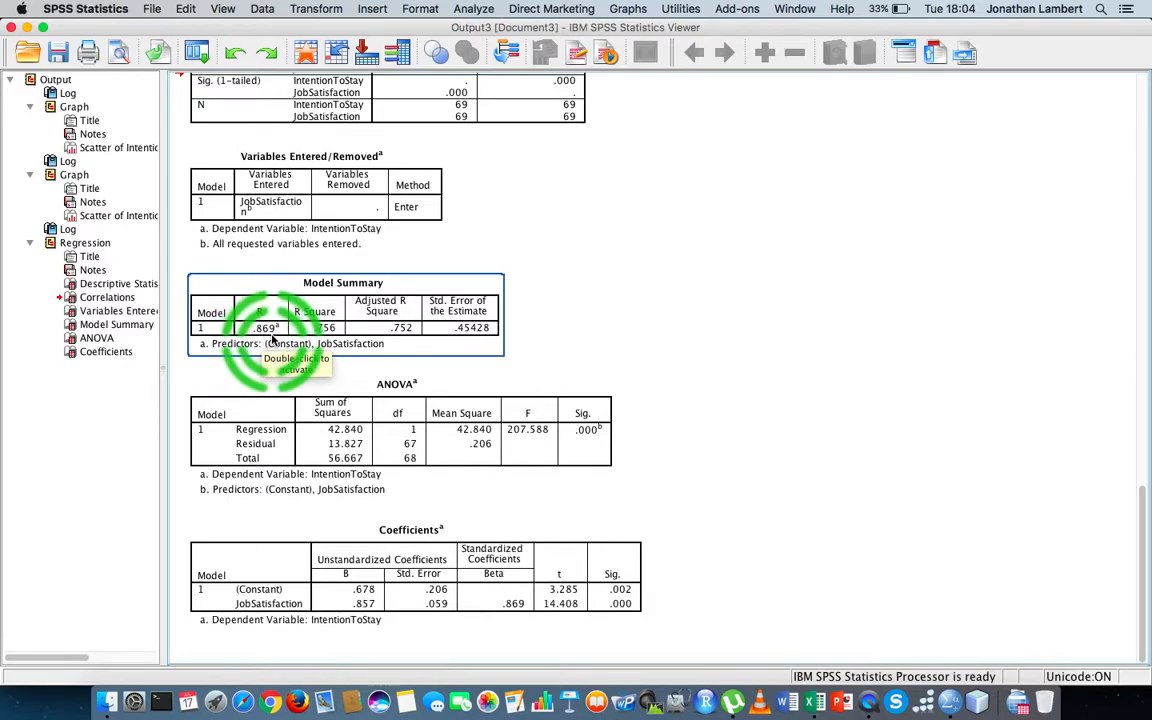
scroll(586, 249, "up", 5)
left_click(560, 308)
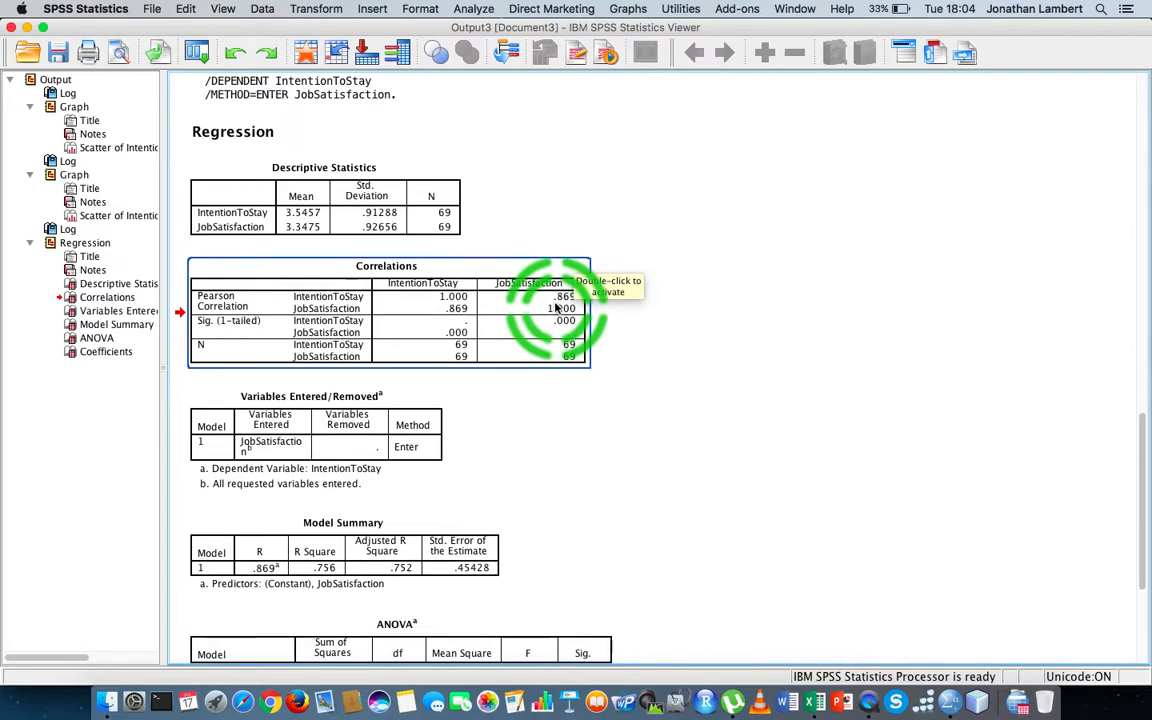
scroll(556, 308, "down", 5)
left_click(329, 329)
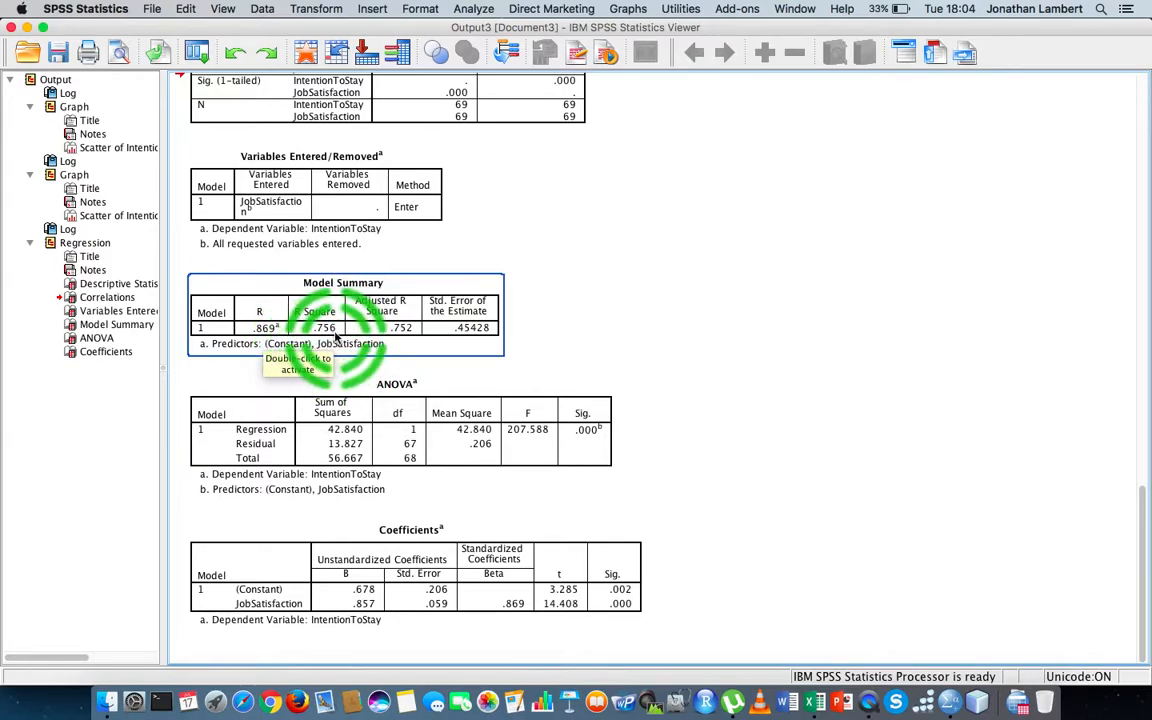
left_click(381, 365)
left_click(355, 335)
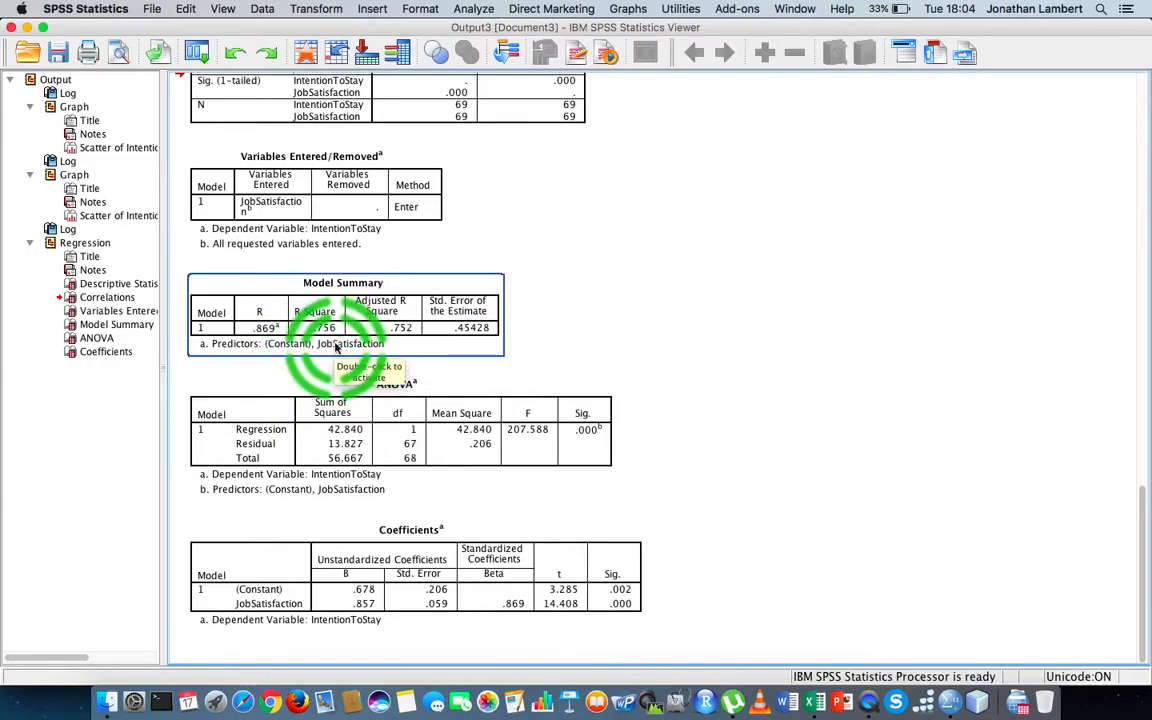
left_click(623, 300)
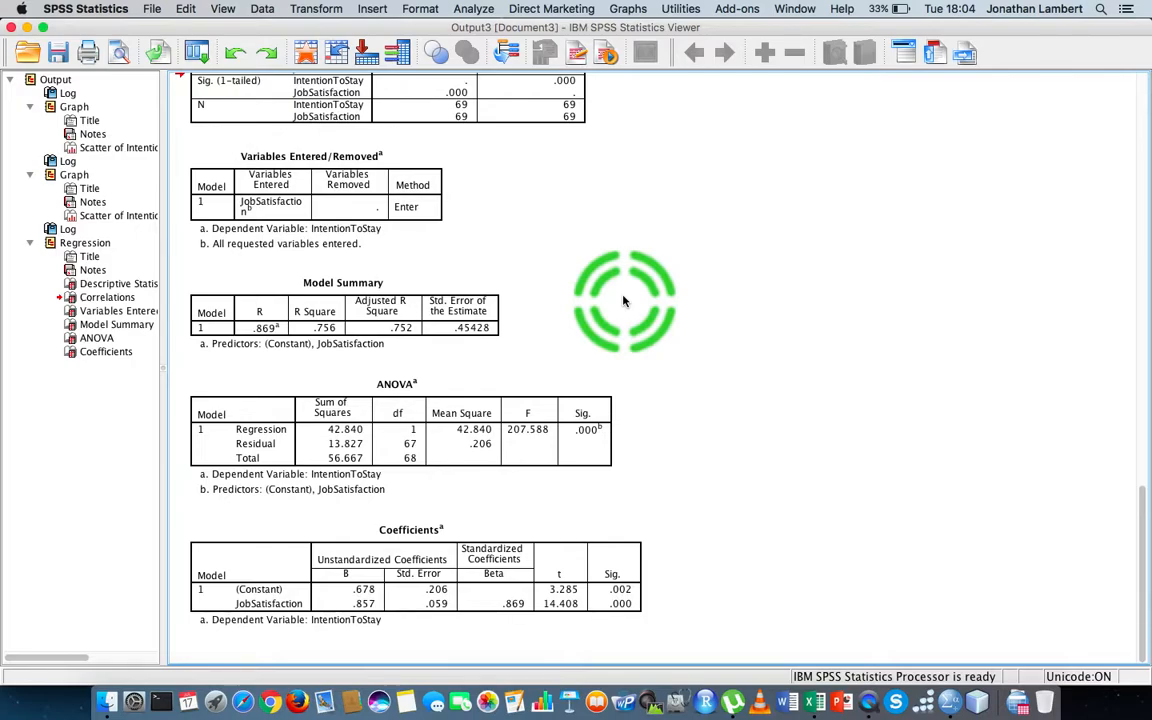
scroll(623, 300, "up", 15)
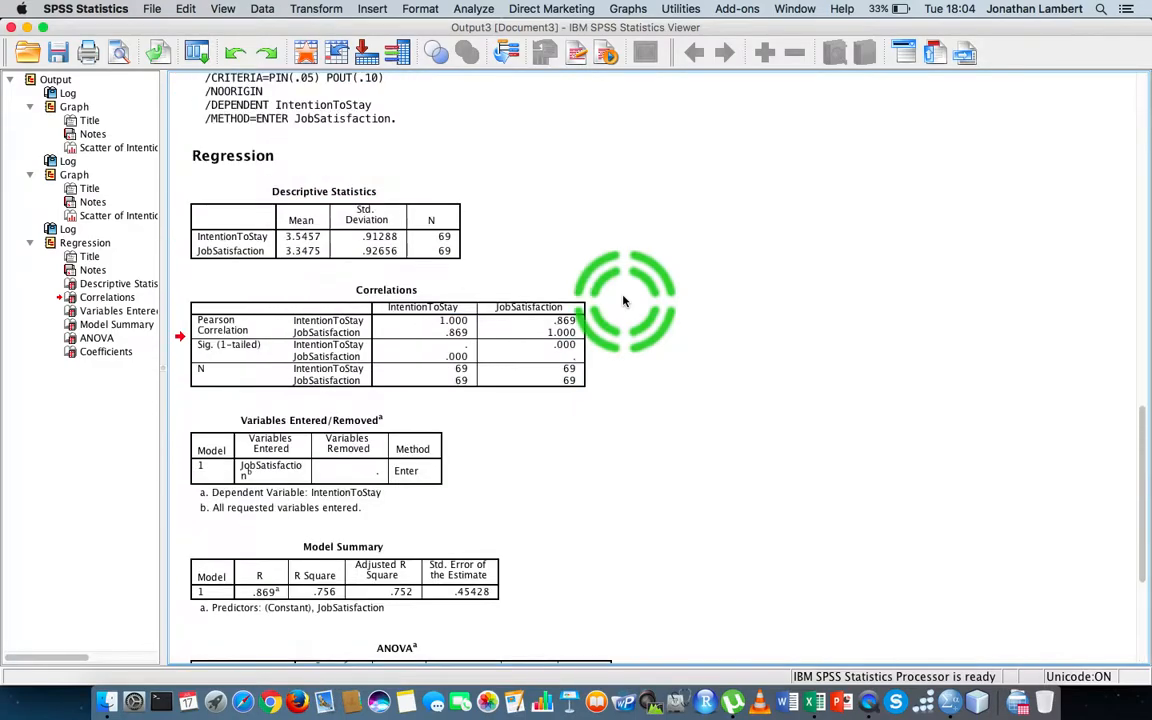